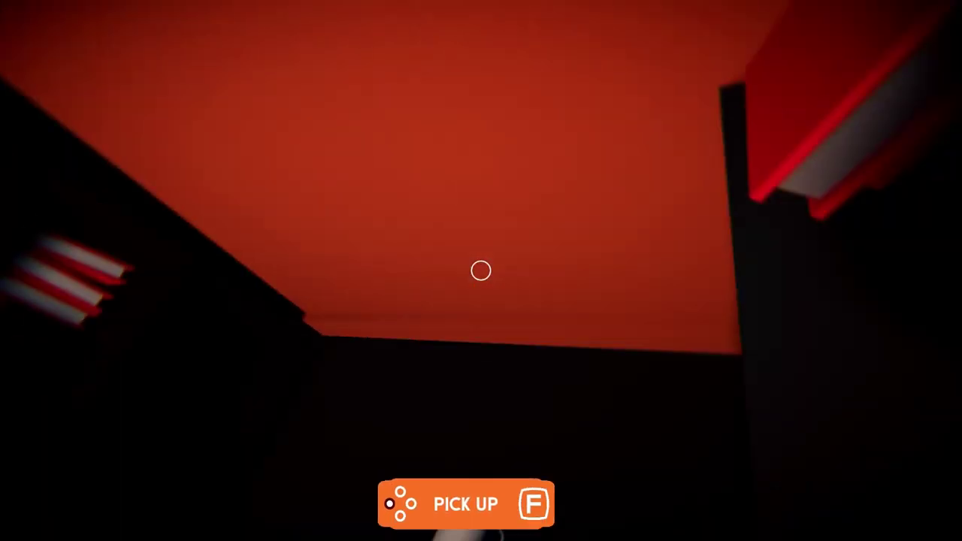
{"action": "key", "text": "f"}
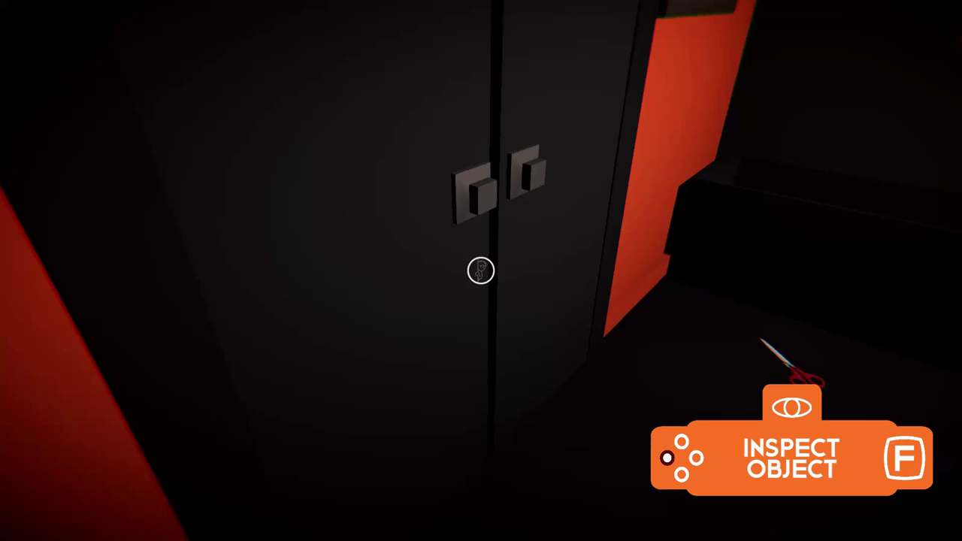
{"action": "key", "text": "e"}
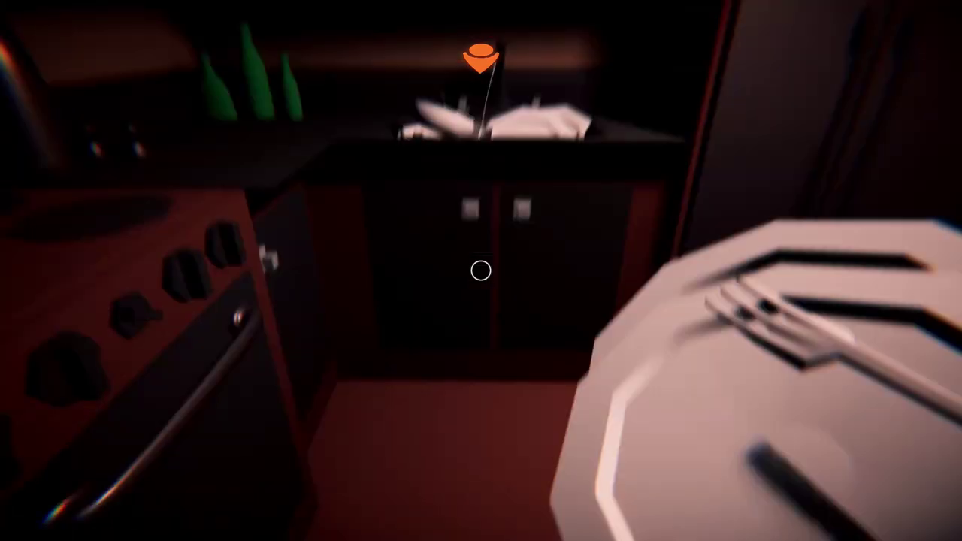
{"action": "left_click", "coordinate": [481, 271]}
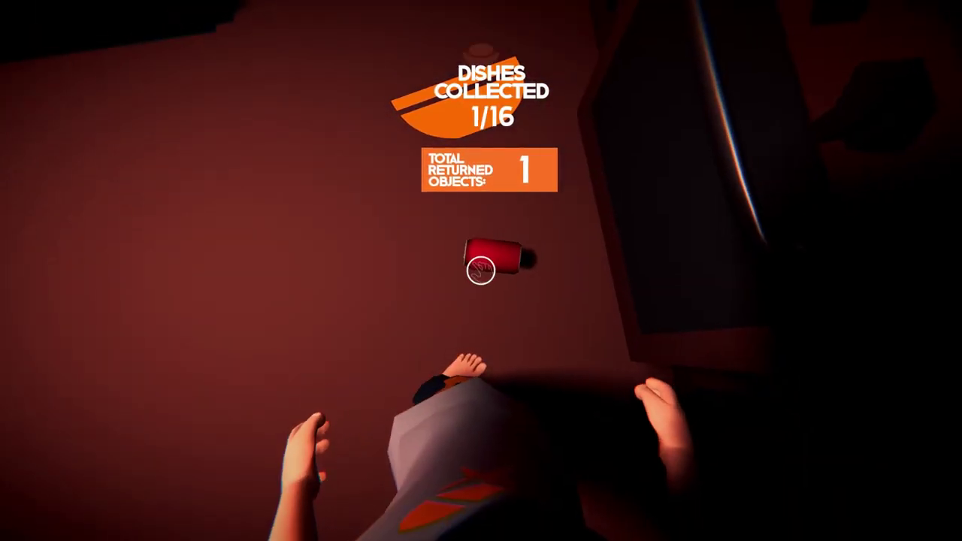
{"action": "left_click", "coordinate": [481, 271]}
{"action": "left_click", "coordinate": [481, 271]}
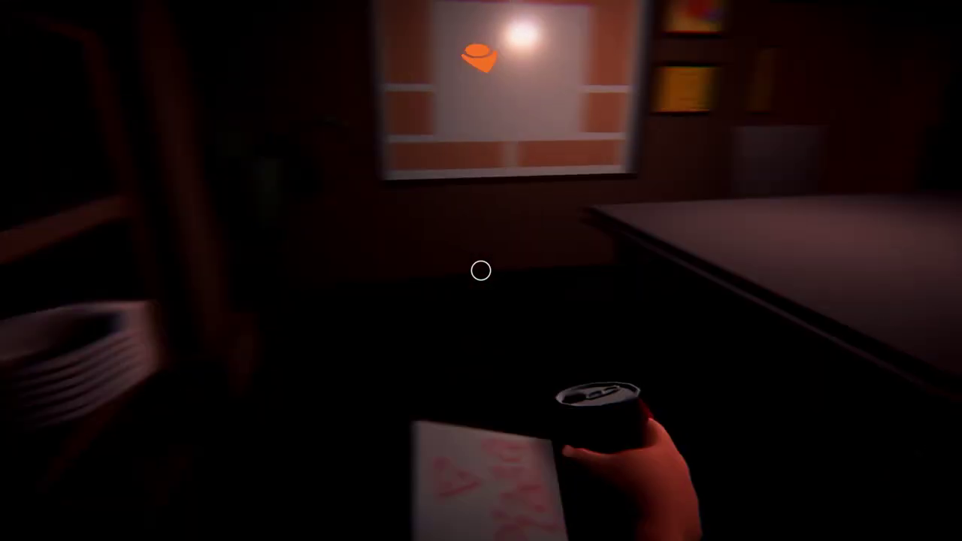
{"action": "left_click", "coordinate": [481, 271]}
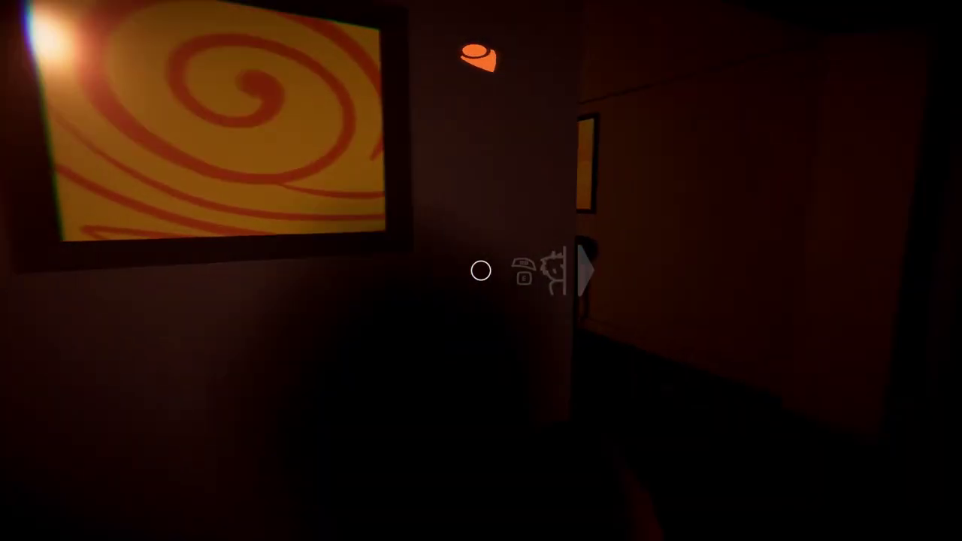
{"action": "key", "text": "e"}
{"action": "left_click", "coordinate": [481, 270]}
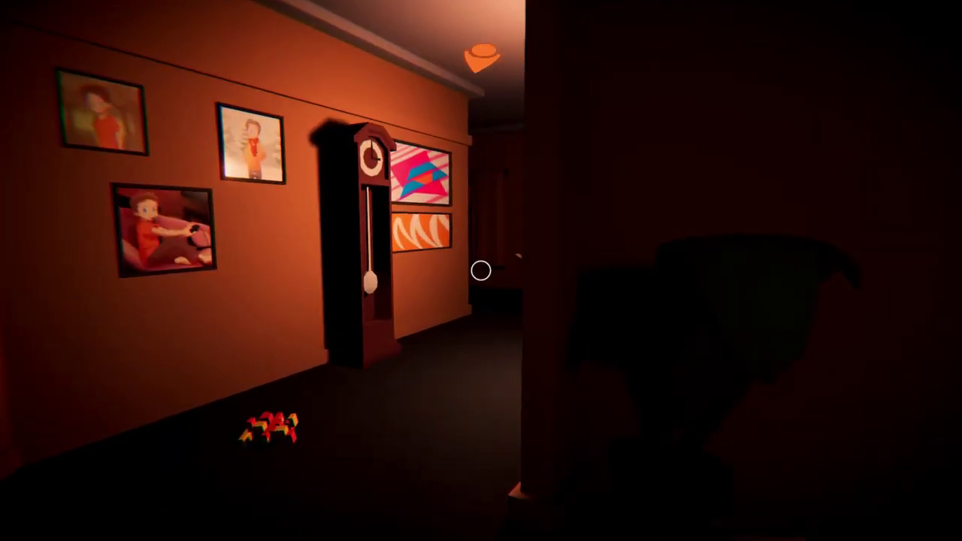
{"action": "key", "text": "w"}
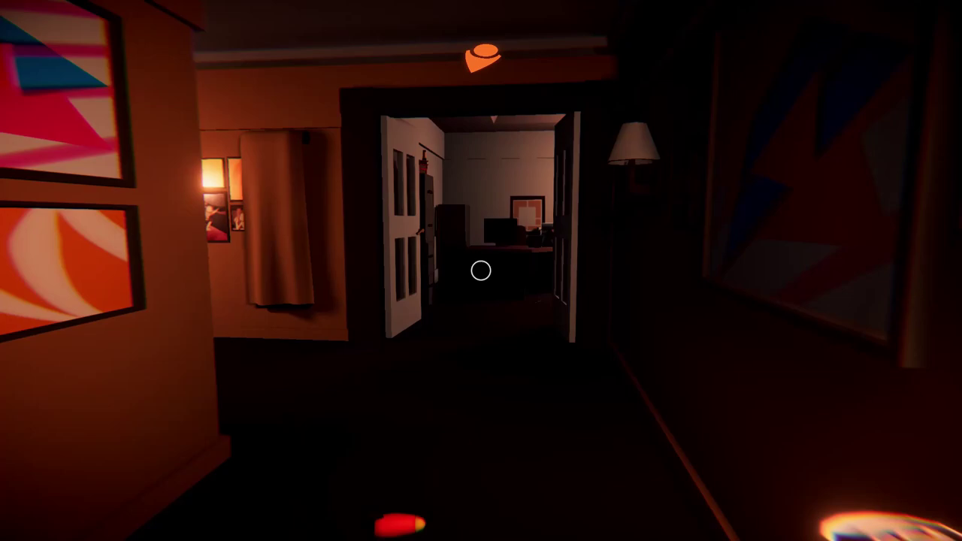
{"action": "key", "text": "w"}
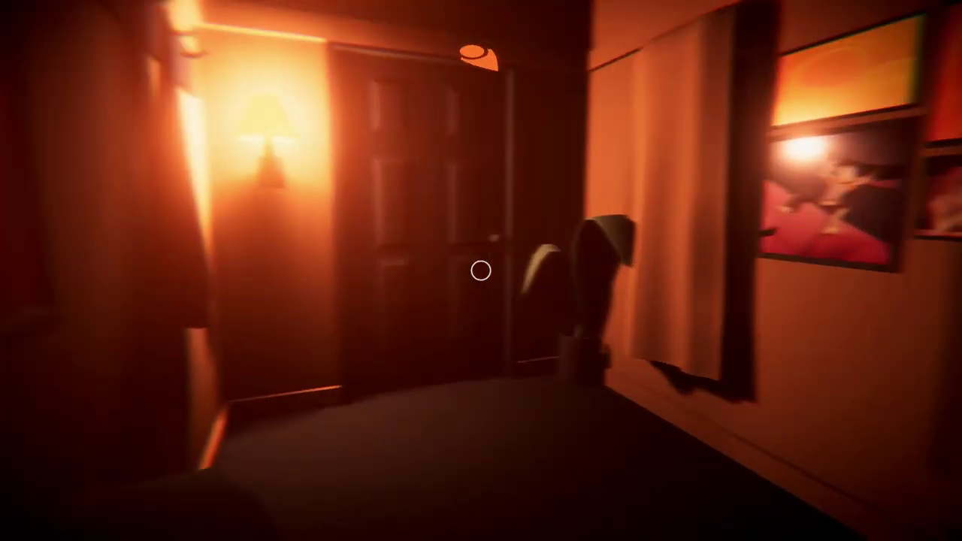
{"action": "key", "text": "w"}
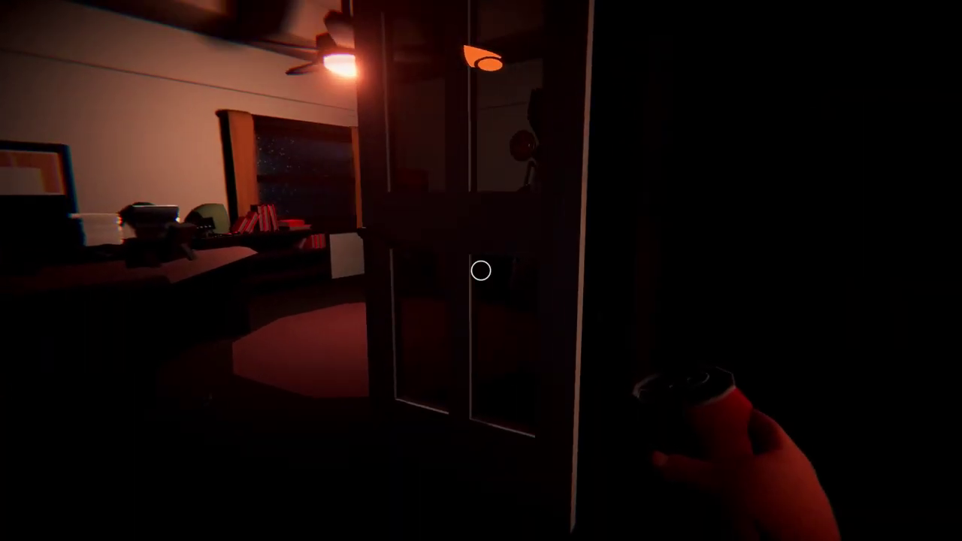
{"action": "key", "text": "w"}
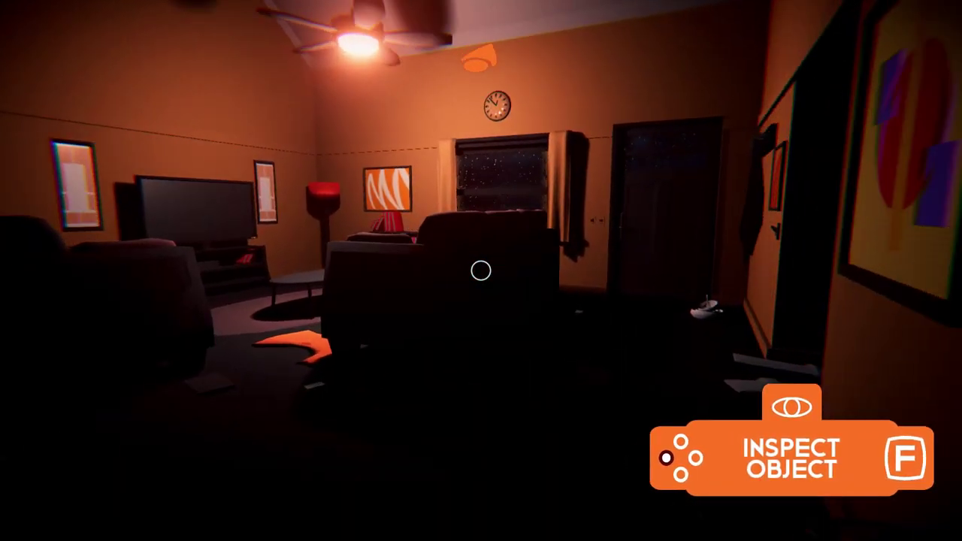
{"action": "key", "text": "w"}
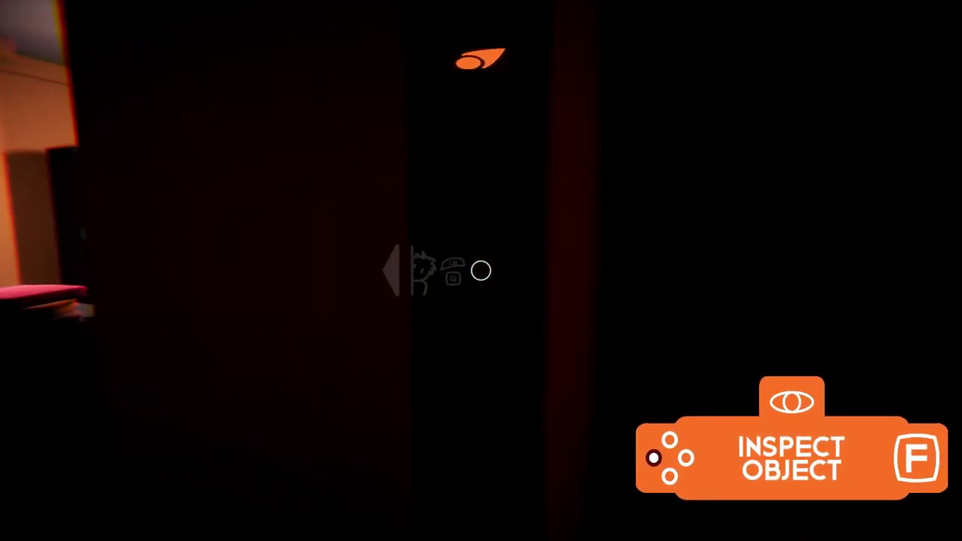
{"action": "key", "text": "w"}
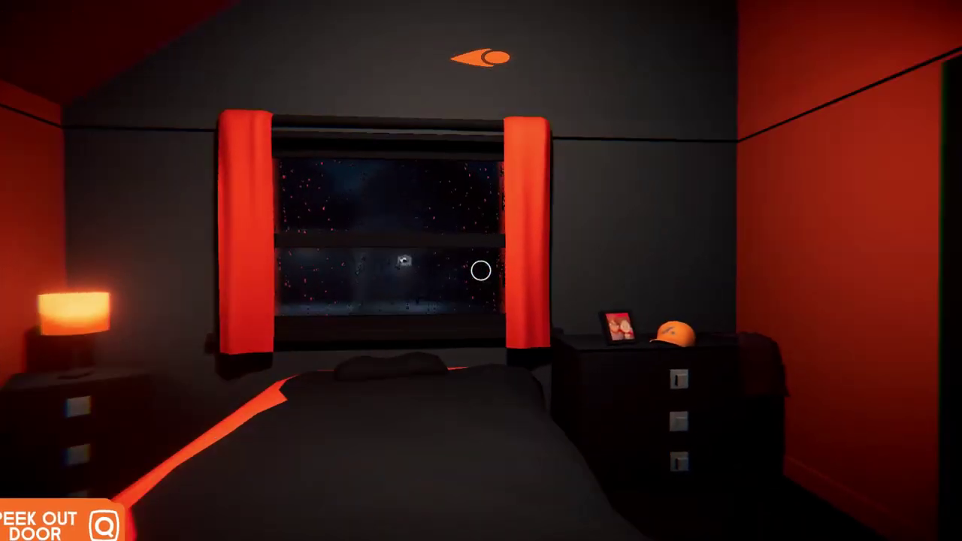
{"action": "key", "text": "w"}
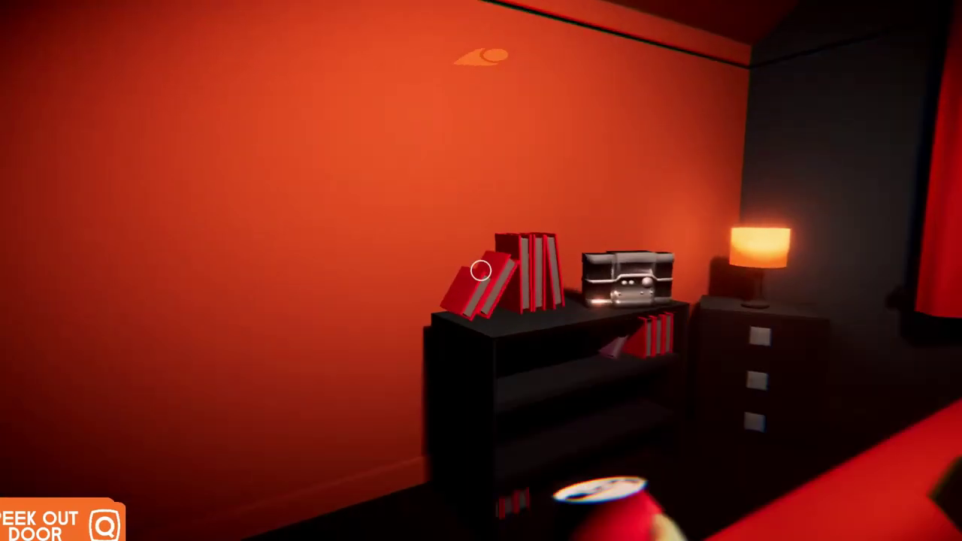
{"action": "key", "text": "w"}
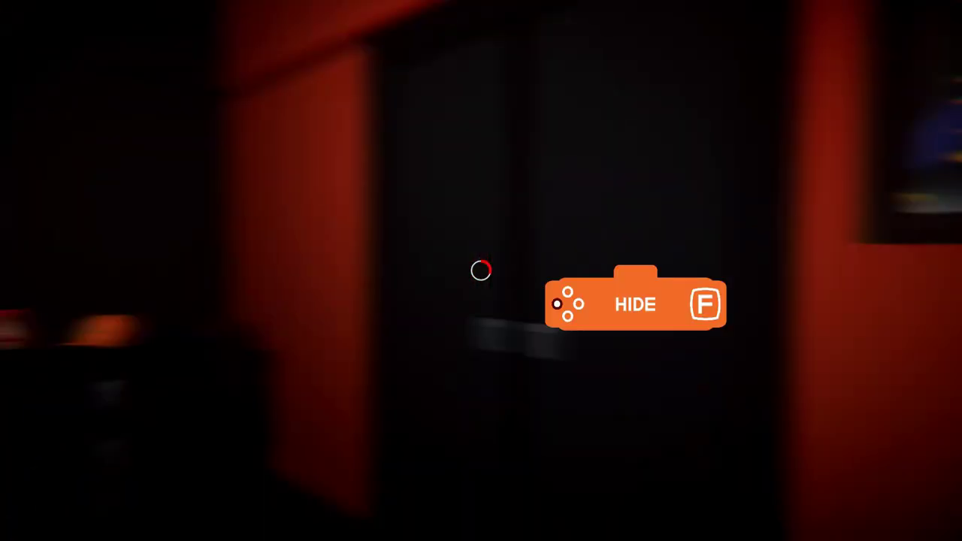
{"action": "key", "text": "f"}
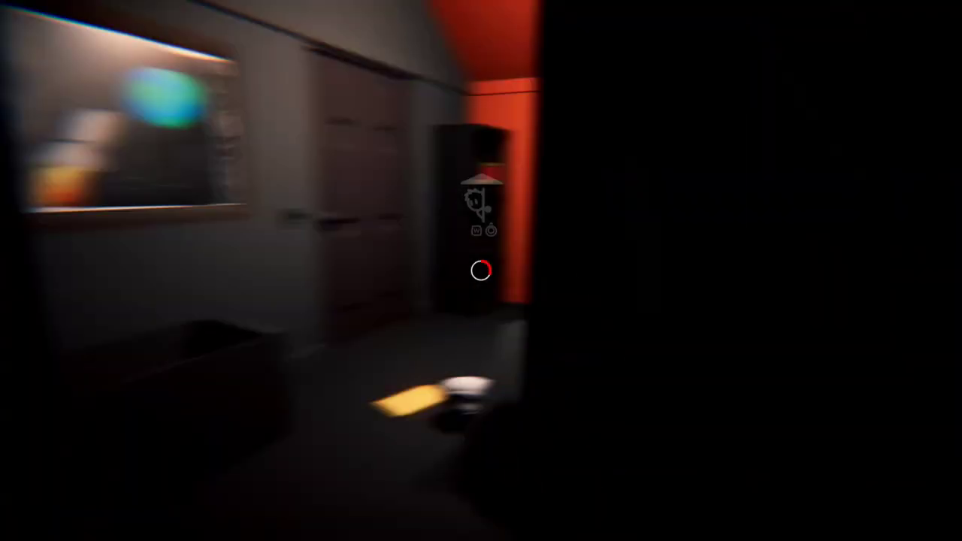